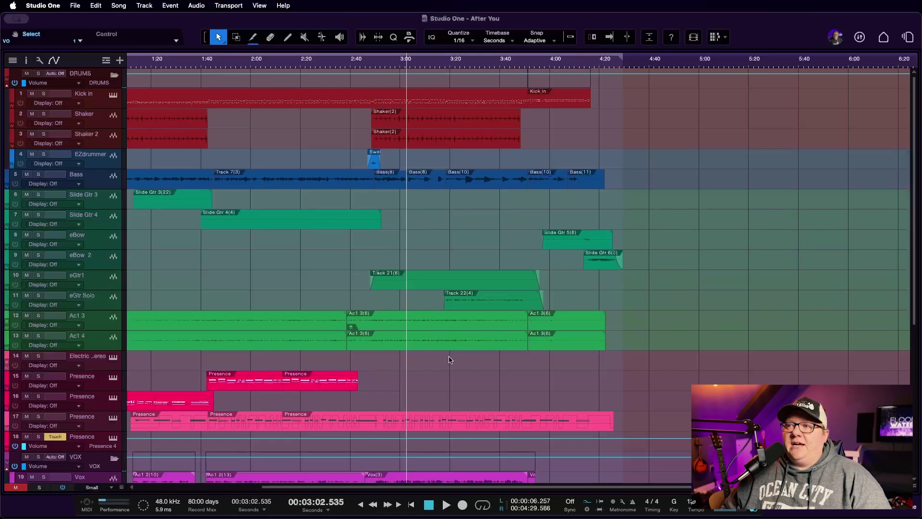
- Crossfade the cuts in the Ac1 3 and Ac1 4 acoustic guitar clips near 2:38.7
scroll(450, 353, left, 5)
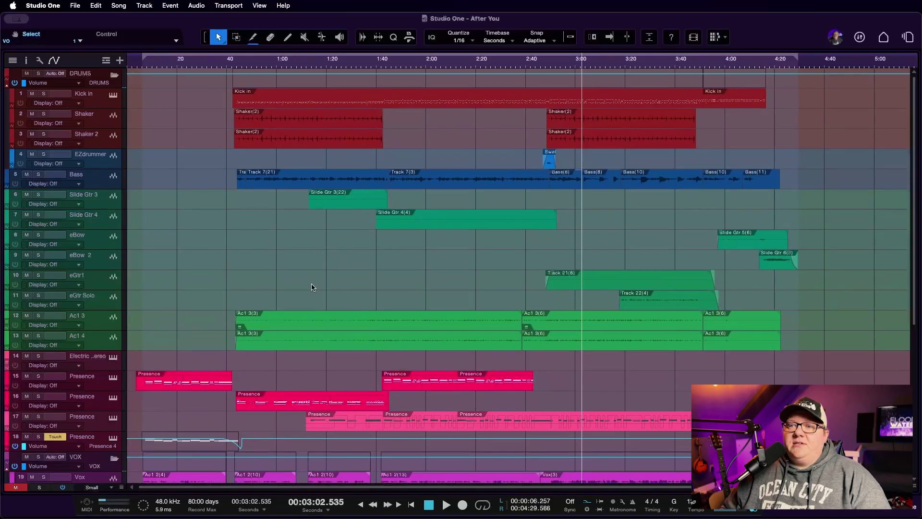
scroll(310, 298, down, 1)
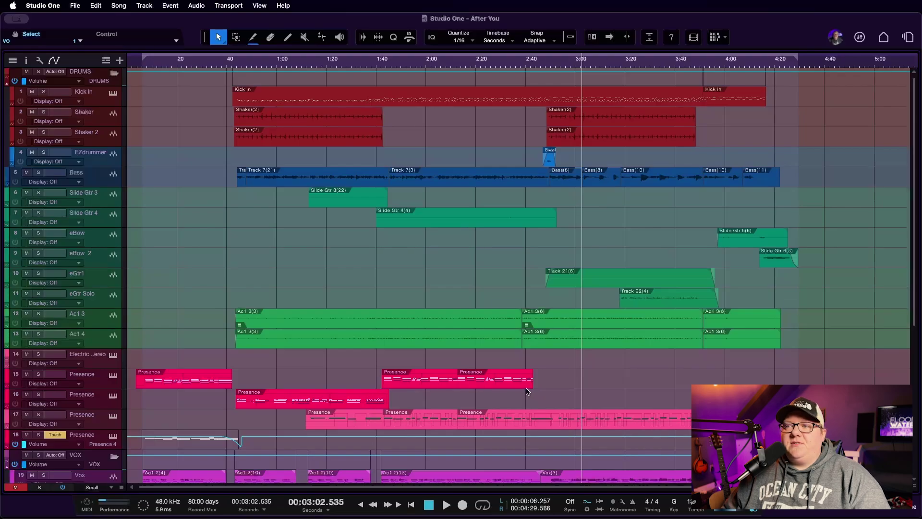
scroll(547, 391, down, 4)
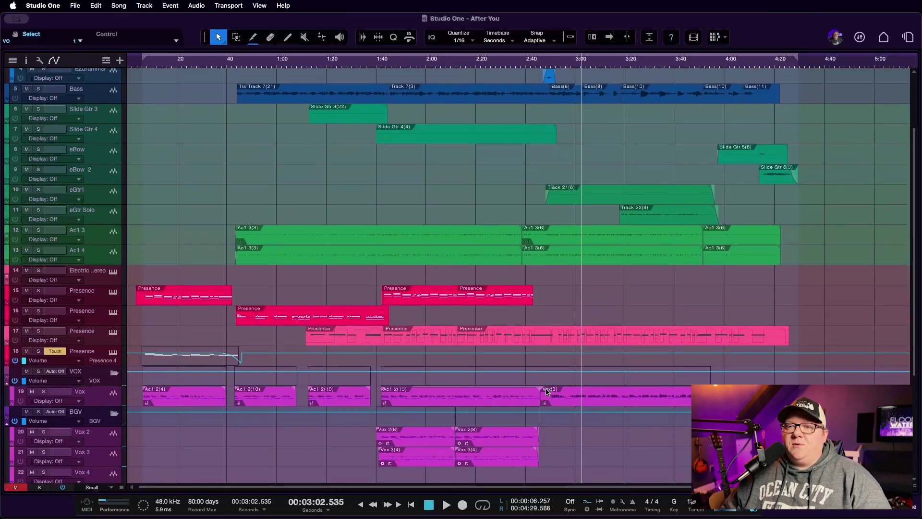
scroll(585, 416, down, 3)
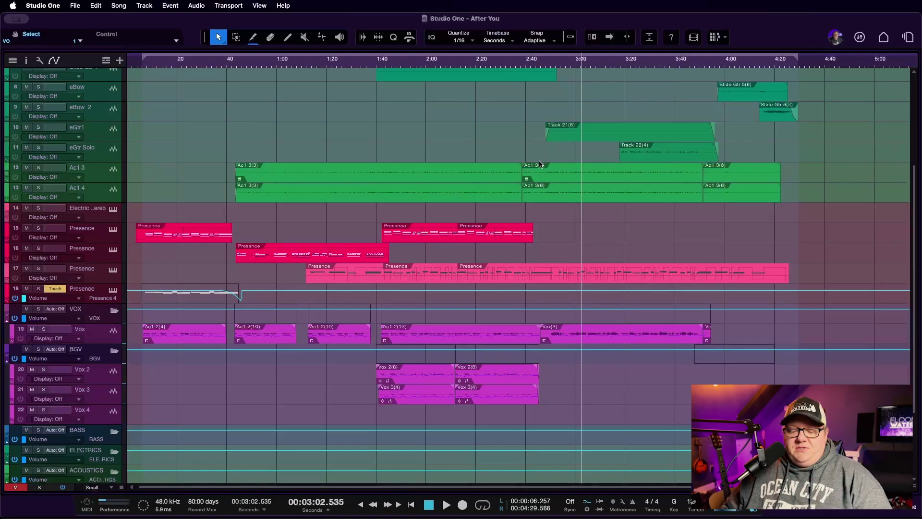
scroll(541, 173, up, 3)
scroll(519, 177, up, 3)
scroll(502, 187, up, 4)
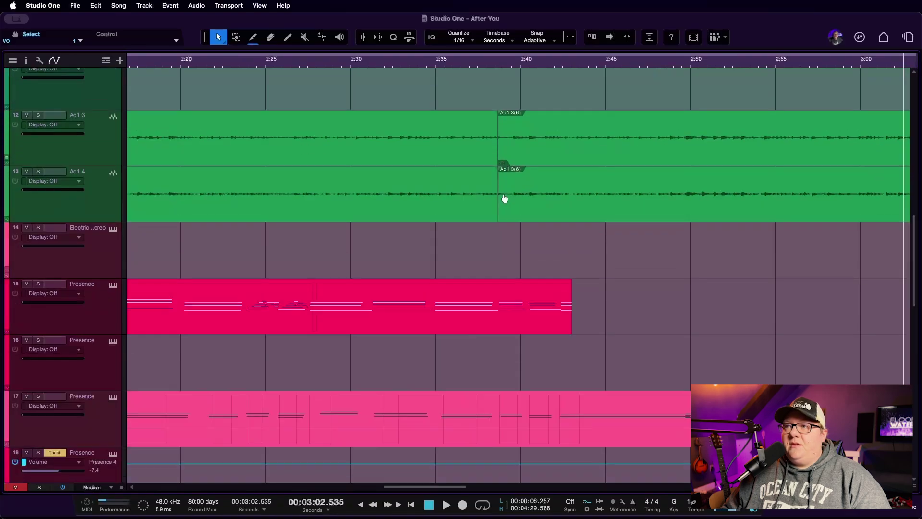
scroll(505, 198, up, 3)
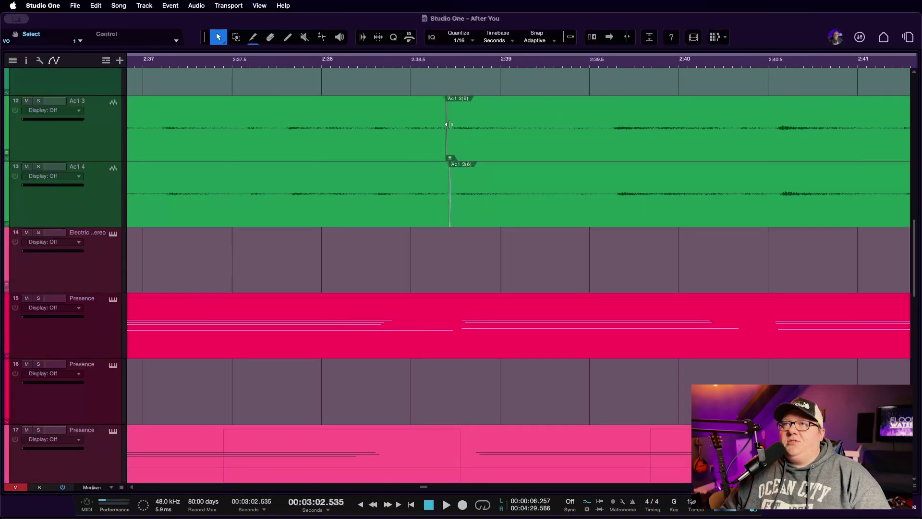
key(x)
scroll(451, 127, up, 3)
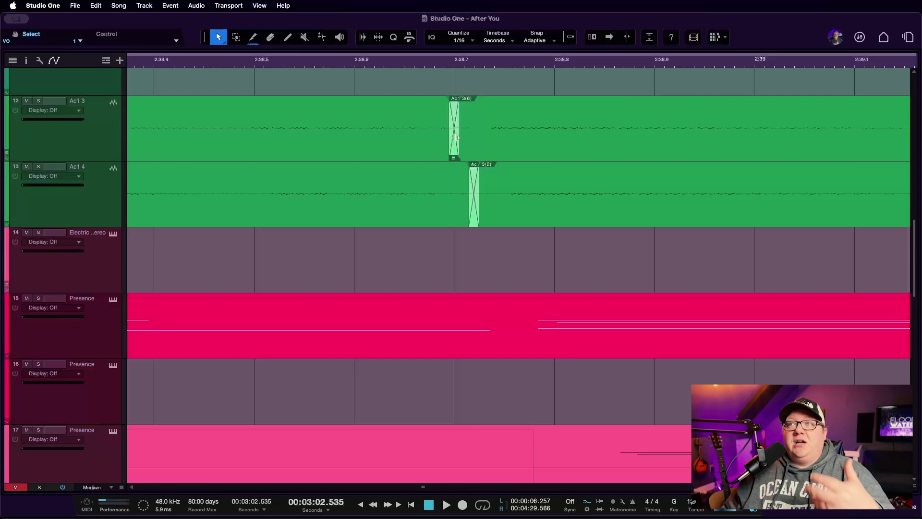
- Adjust the overlap of the two Ac1 3 clips near 2:38.7, crossfade it, and extend the crossfade's start slightly earlier
click(491, 126)
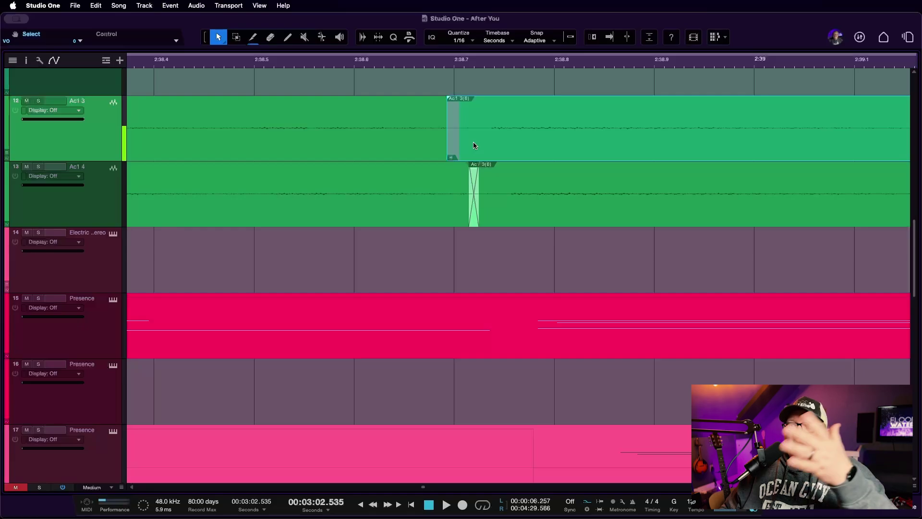
scroll(448, 131, up, 3)
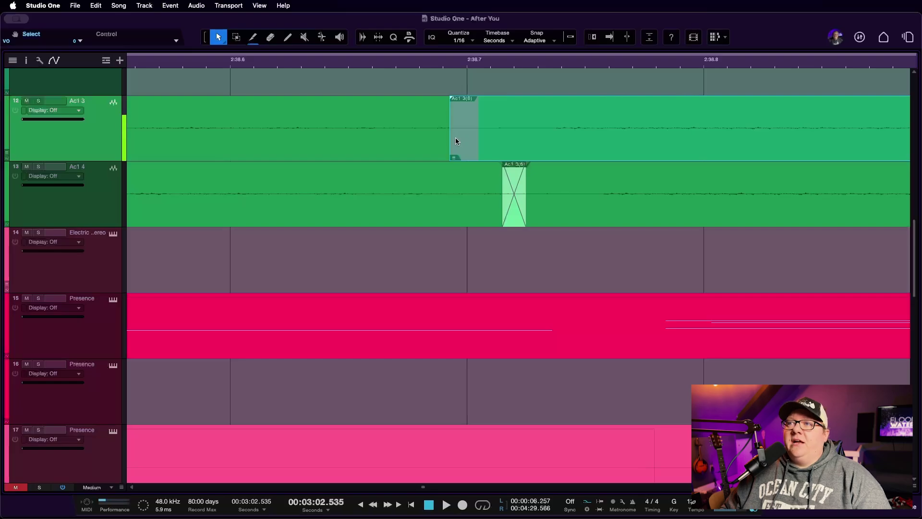
mouse_move(451, 140)
mouse_down()
mouse_move(508, 143)
mouse_move(460, 139)
mouse_up()
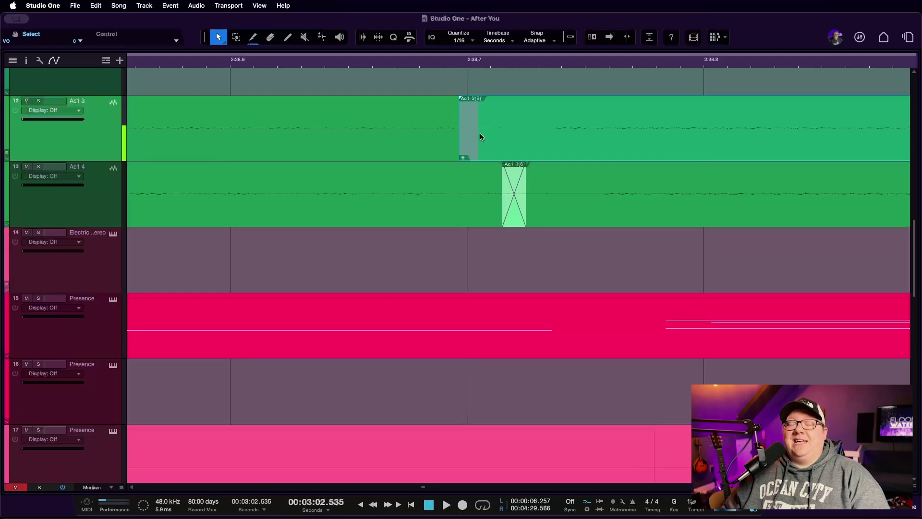
key(x)
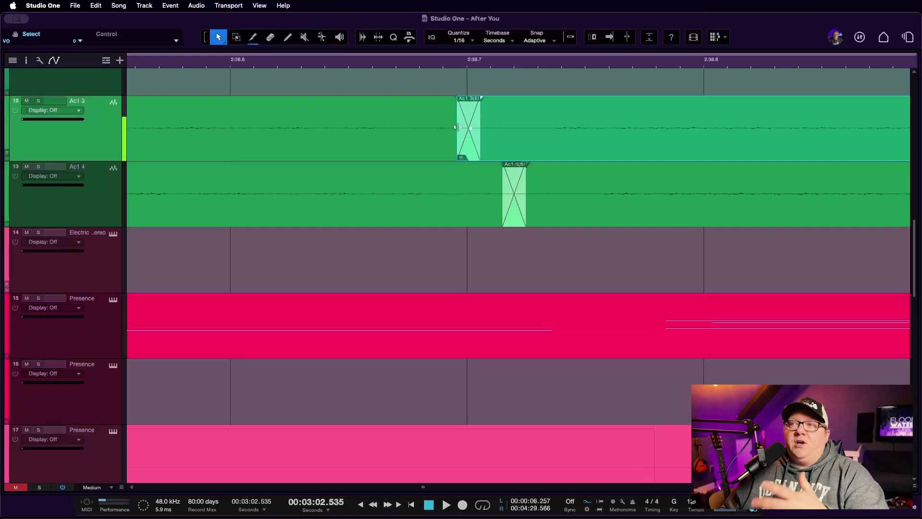
mouse_move(456, 128)
mouse_down()
mouse_move(230, 127)
mouse_move(459, 131)
mouse_move(444, 135)
mouse_move(464, 134)
mouse_move(465, 120)
mouse_move(463, 133)
mouse_up()
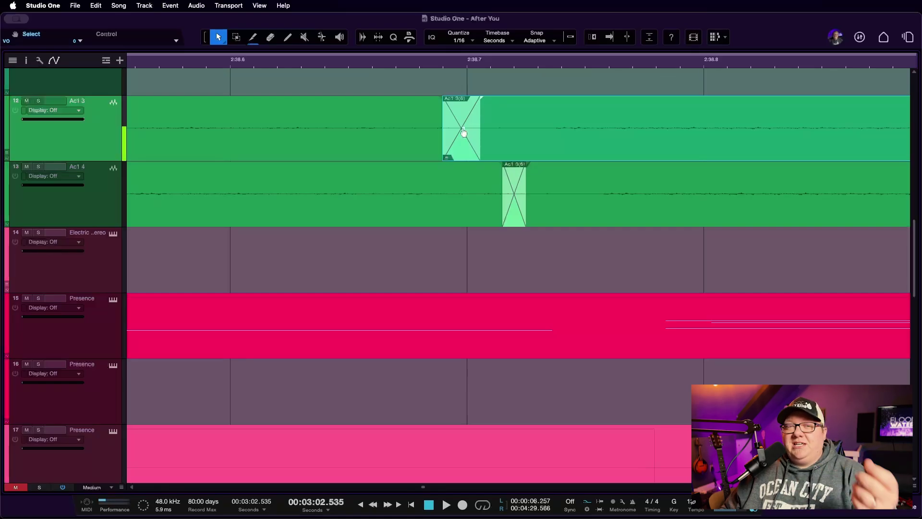
- Try logarithmic and exponential curves on the Ac1 3 crossfade and return it to linear
drag(464, 133, 464, 126)
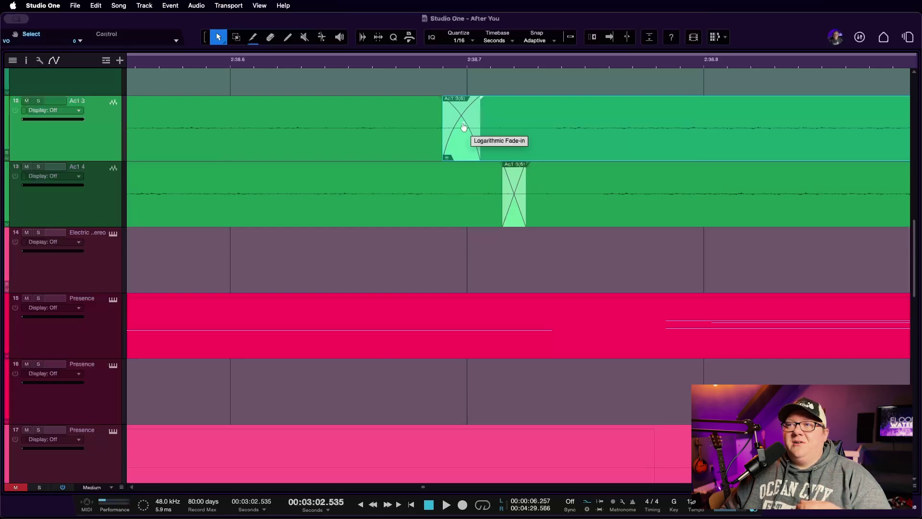
drag(464, 126, 457, 133)
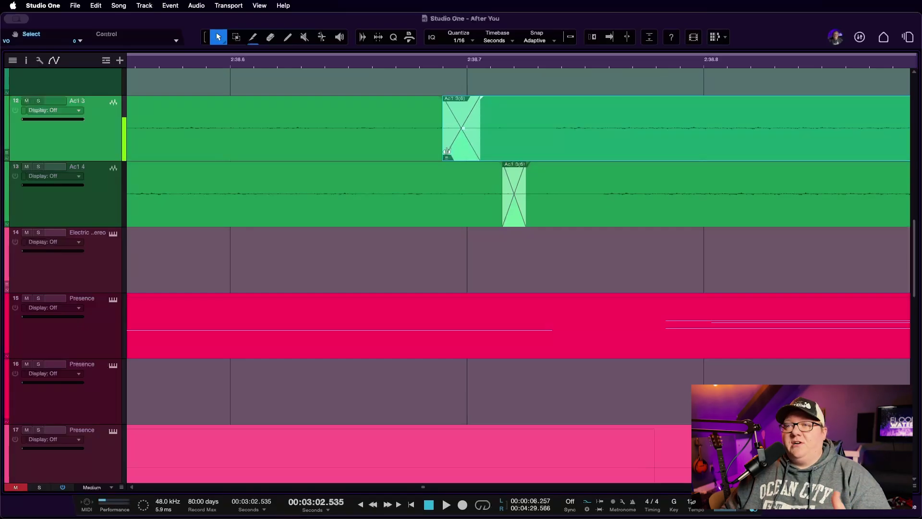
drag(461, 130, 462, 140)
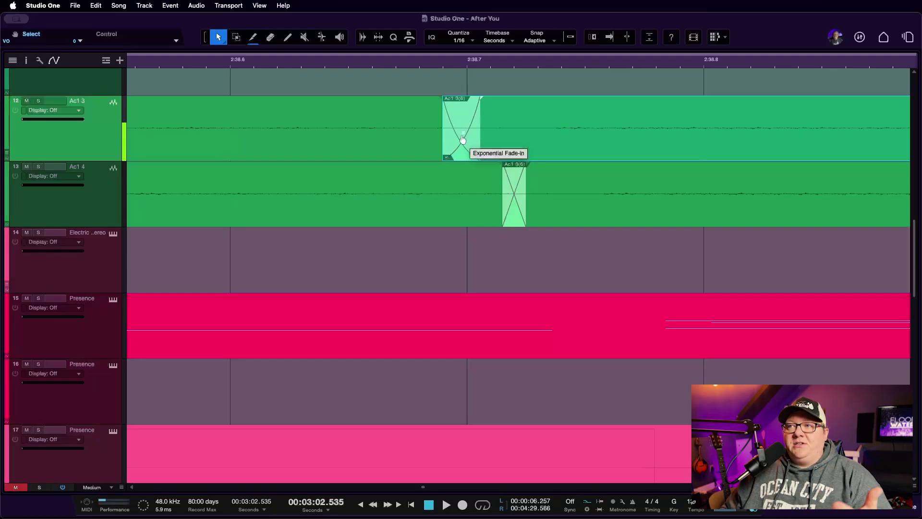
drag(463, 140, 462, 136)
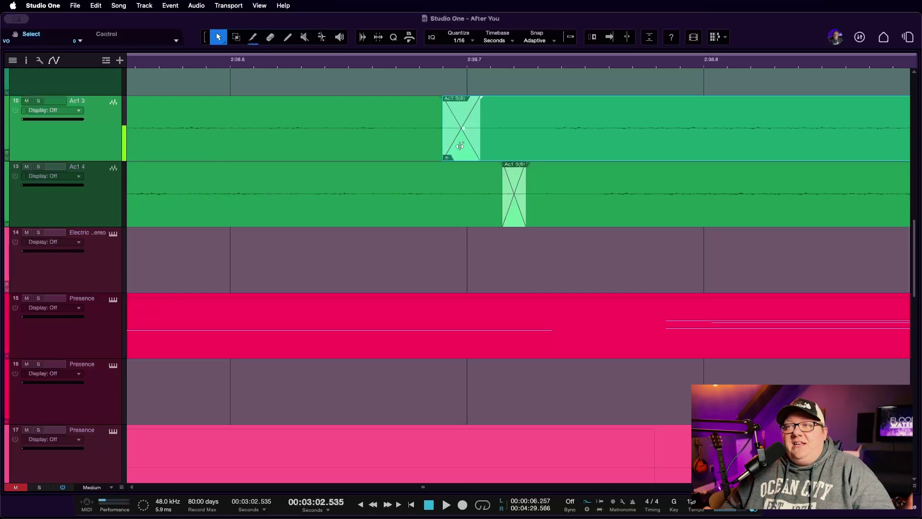
- Remove the fade-out from the end of the Vox clip that finishes at 1:38
scroll(477, 327, down, 5)
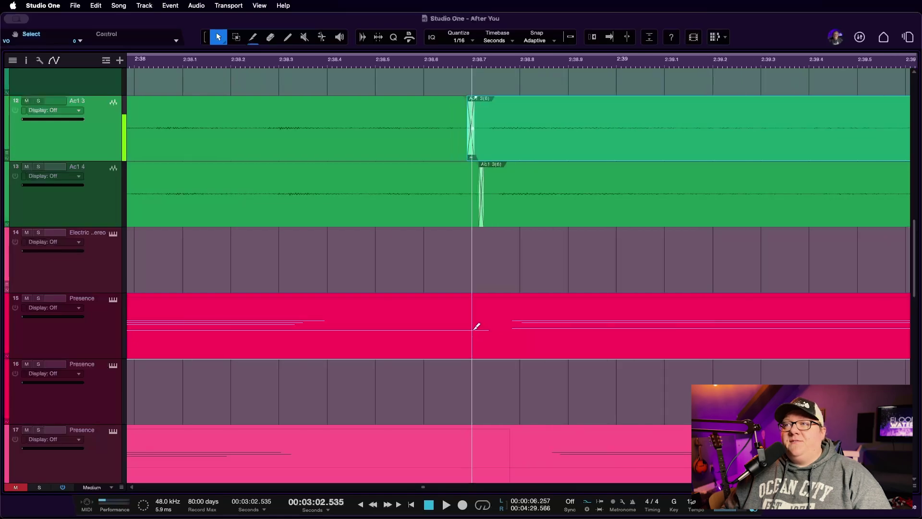
scroll(477, 326, down, 3)
scroll(474, 330, down, 5)
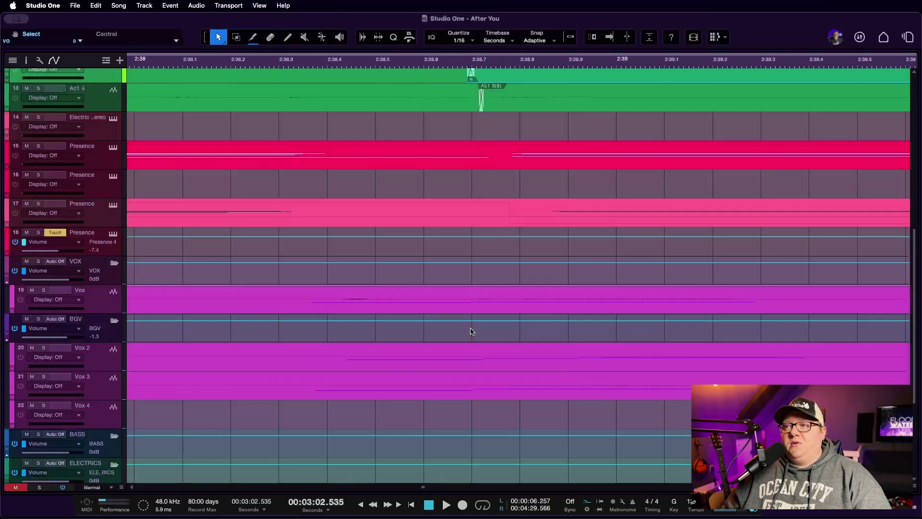
scroll(471, 331, down, 3)
scroll(465, 324, down, 8)
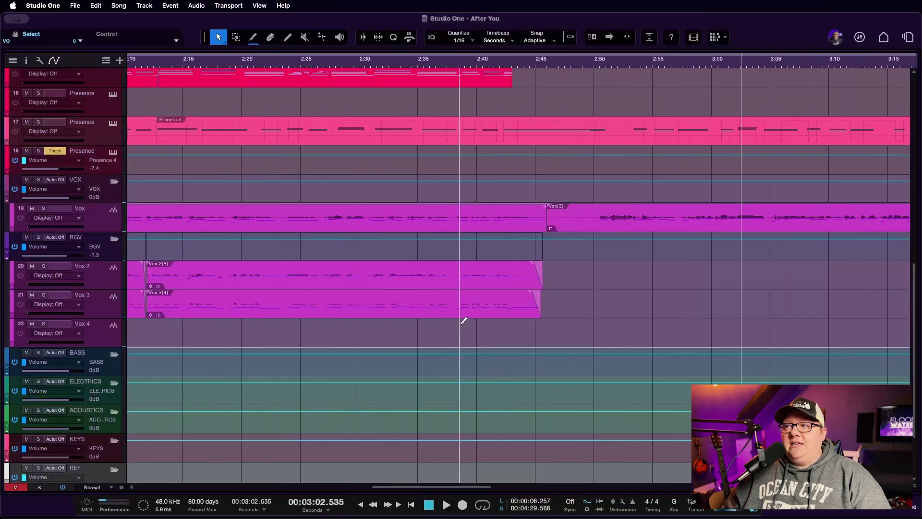
scroll(309, 299, left, 5)
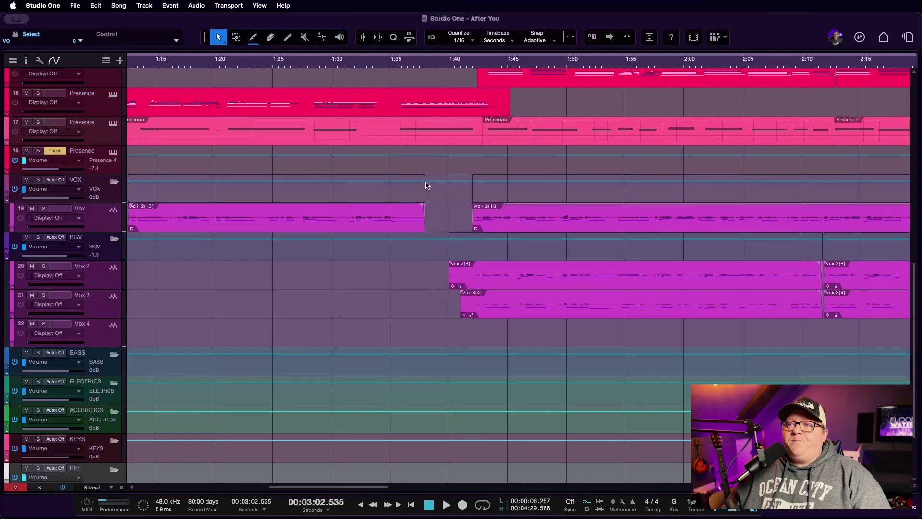
scroll(438, 216, up, 4)
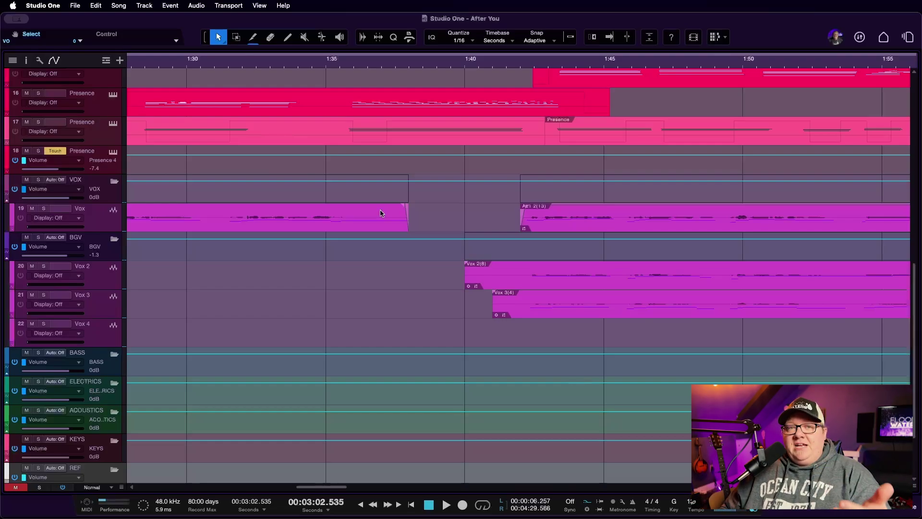
scroll(423, 207, up, 5)
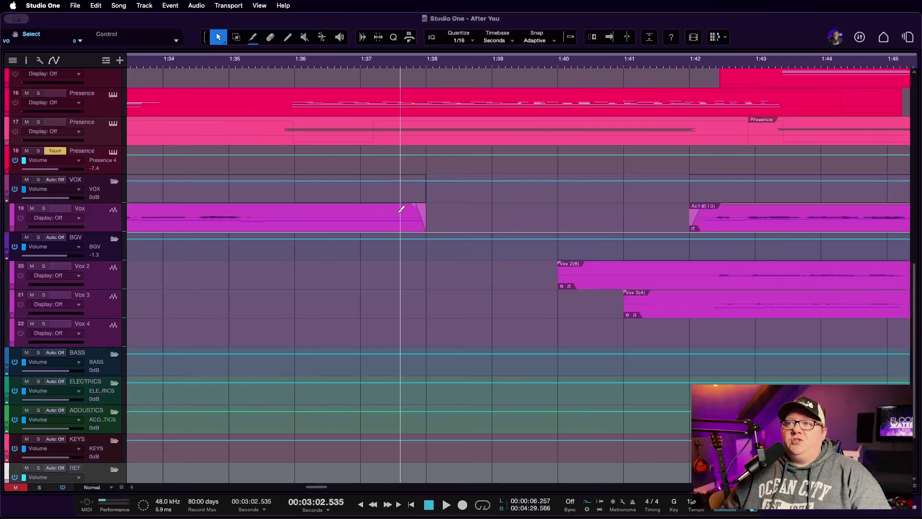
scroll(462, 216, right, 3)
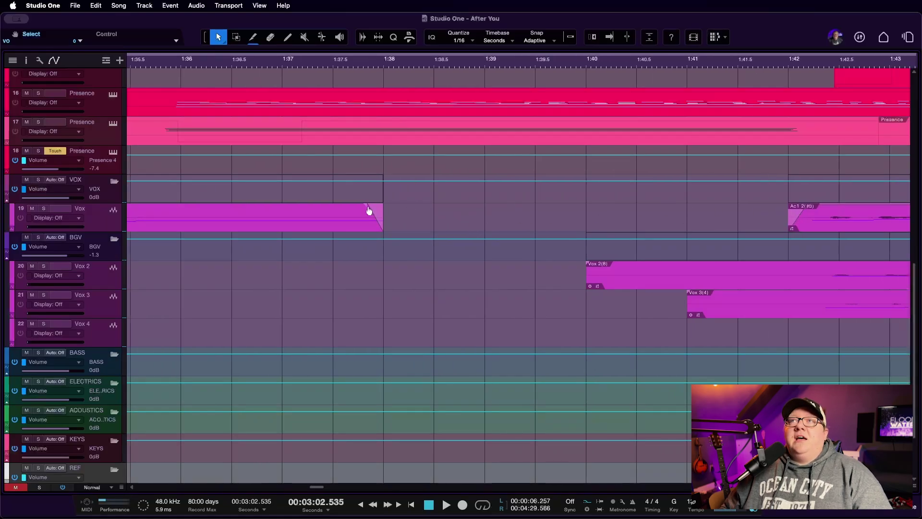
drag(365, 208, 383, 209)
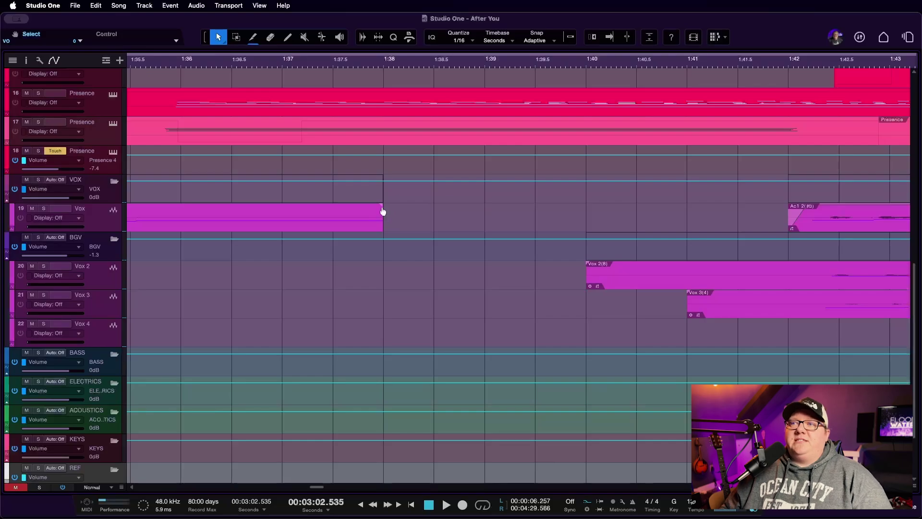
- Add a linear fade-out to the Vox clip ending at 1:38, starting at about 1:37.95
scroll(384, 210, up, 10)
scroll(457, 224, up, 5)
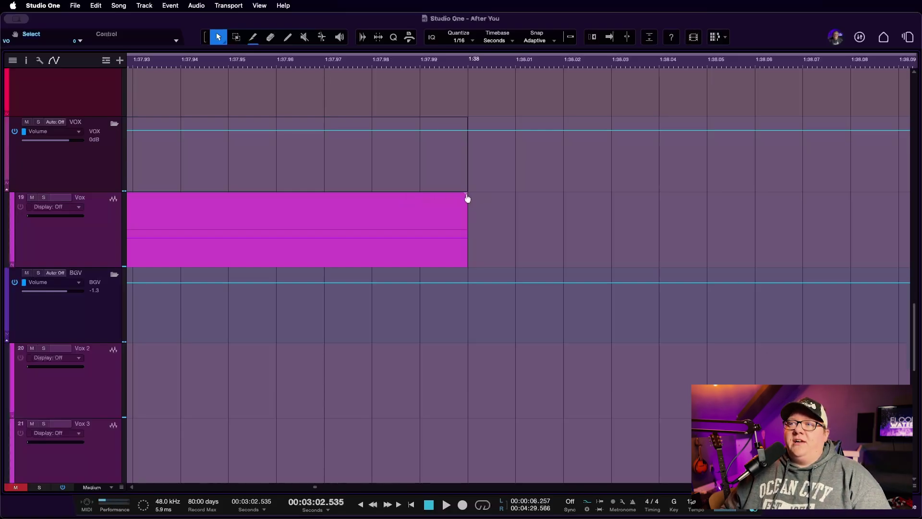
drag(467, 198, 174, 196)
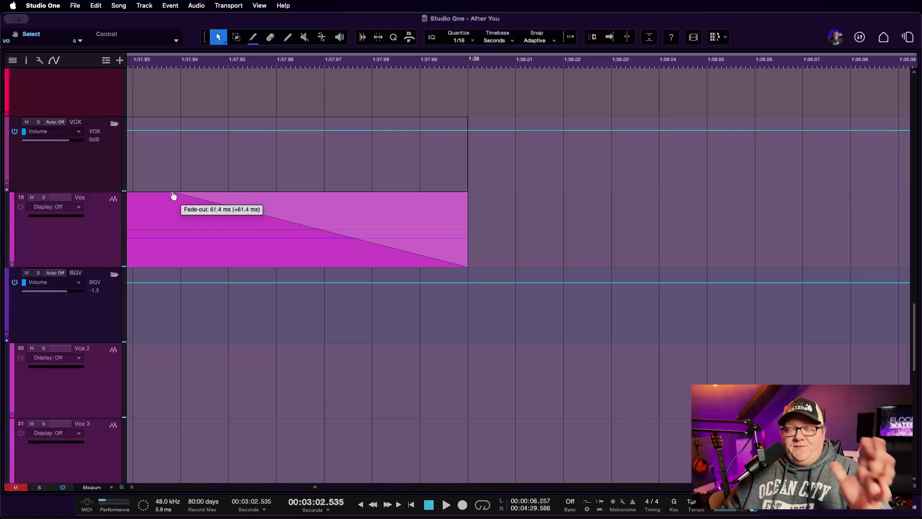
drag(174, 196, 174, 196)
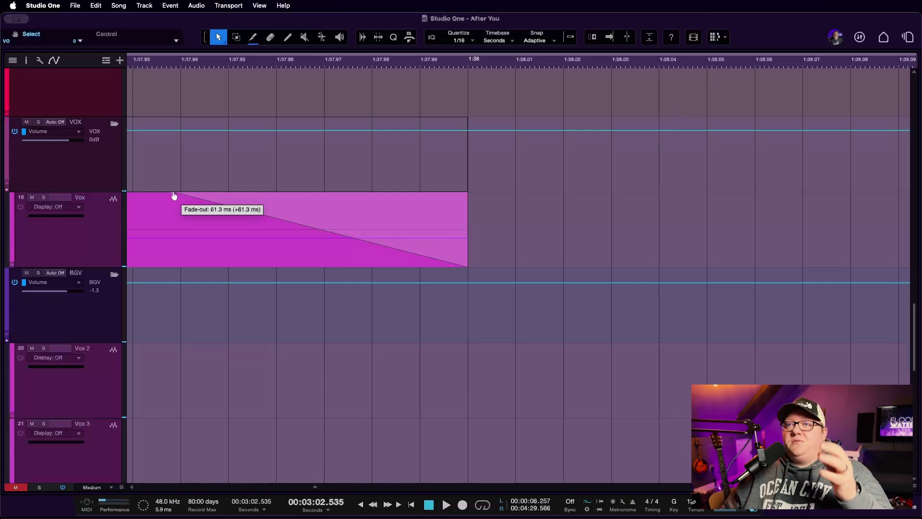
drag(174, 196, 224, 195)
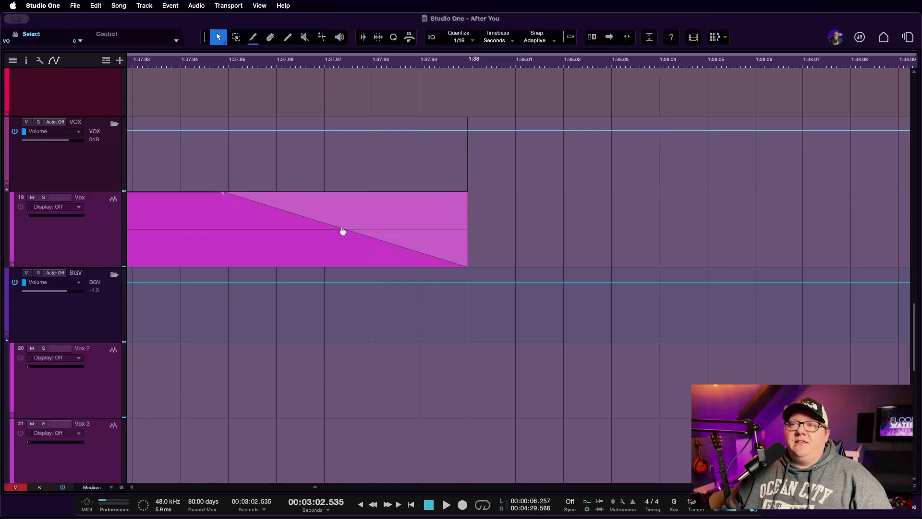
- Try logarithmic and exponential curves on the Vox clip's fade-out, ending with the logarithmic one
drag(342, 231, 345, 223)
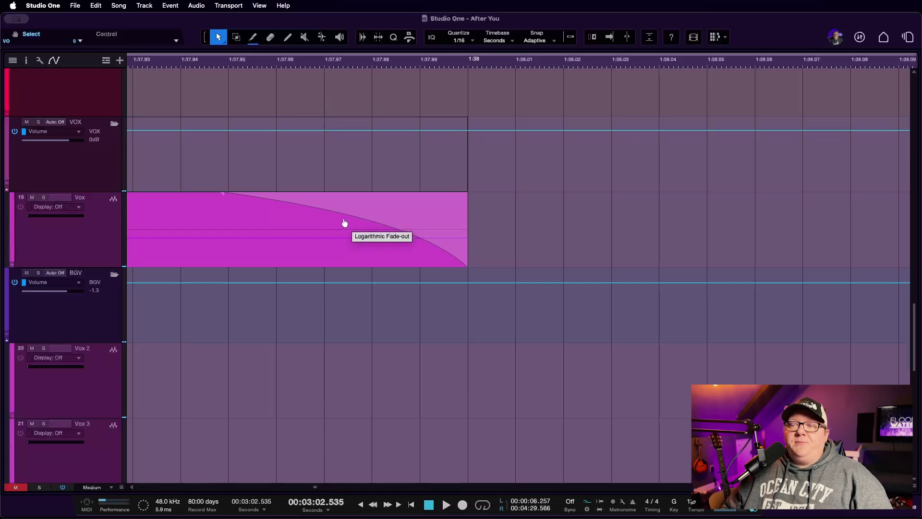
drag(345, 223, 326, 237)
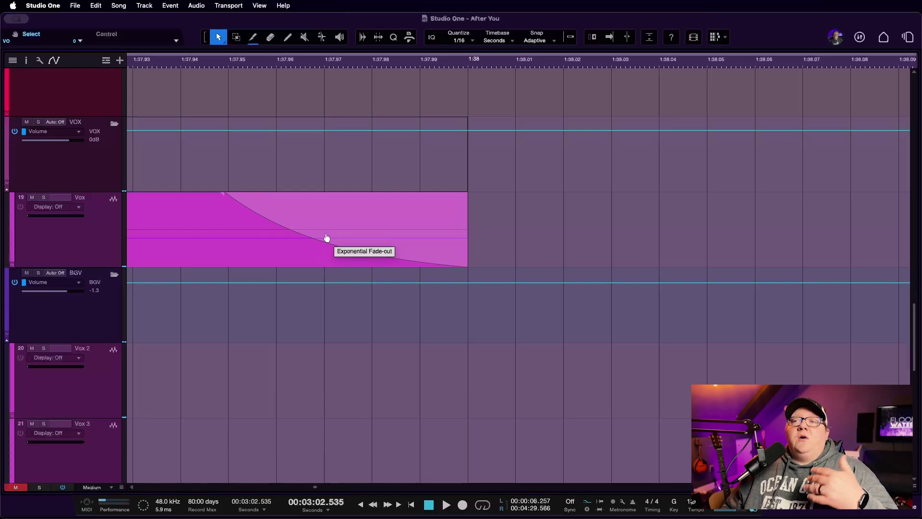
drag(327, 237, 337, 224)
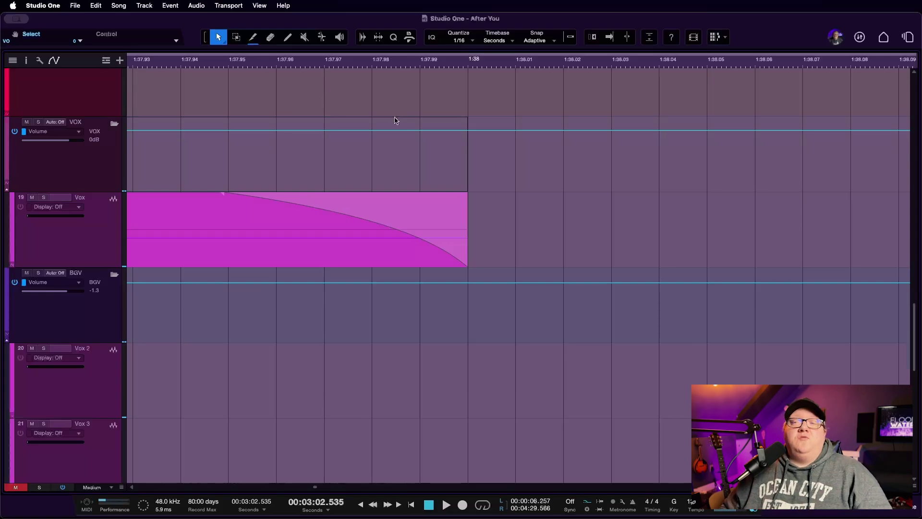
- Bend the Vox clip's fade-out into an exponential curve, testing the steepest shape before settling on a gentler one
click(370, 224)
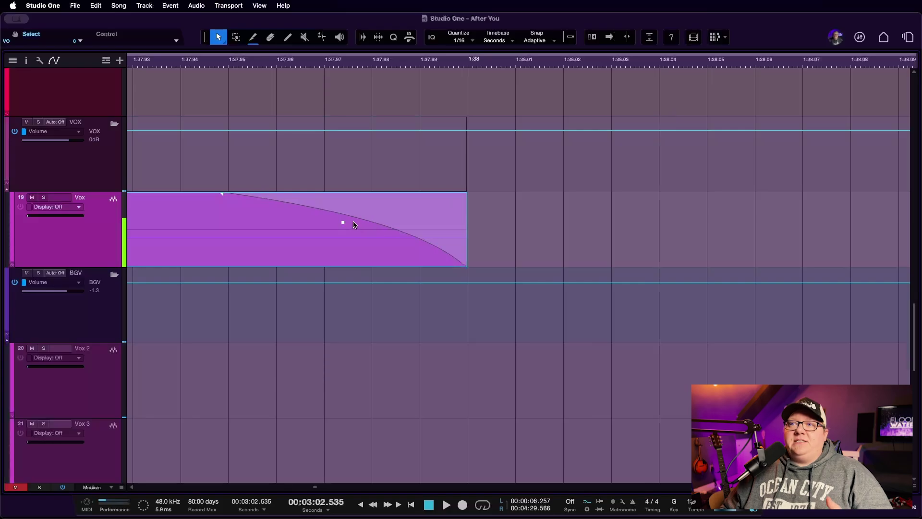
drag(341, 224, 336, 239)
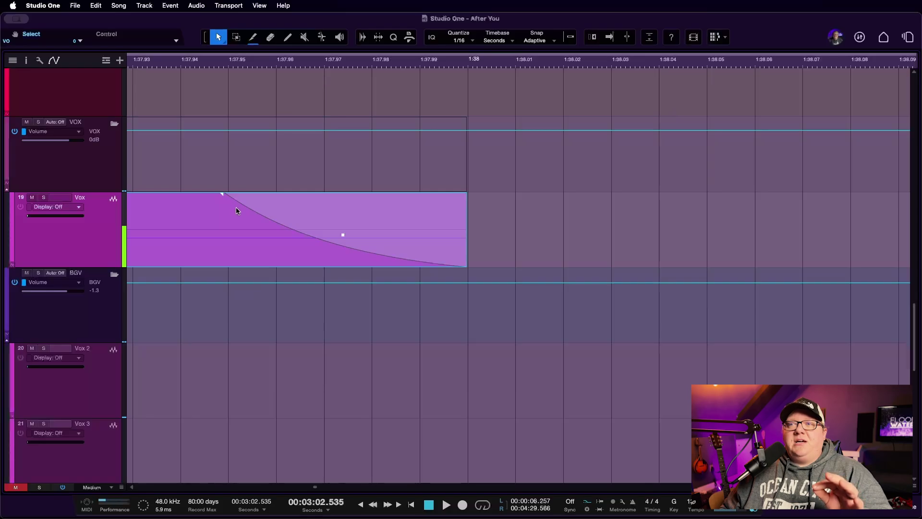
drag(343, 238, 337, 246)
drag(331, 249, 303, 273)
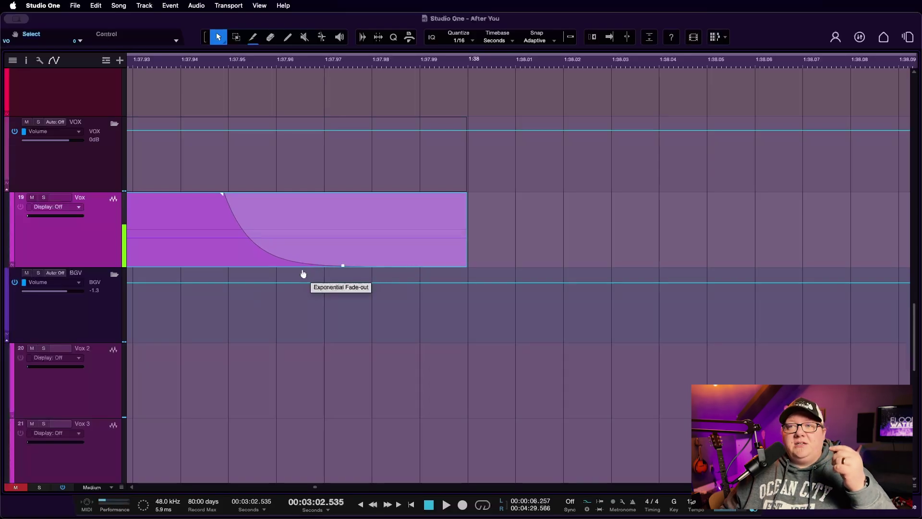
drag(303, 273, 328, 245)
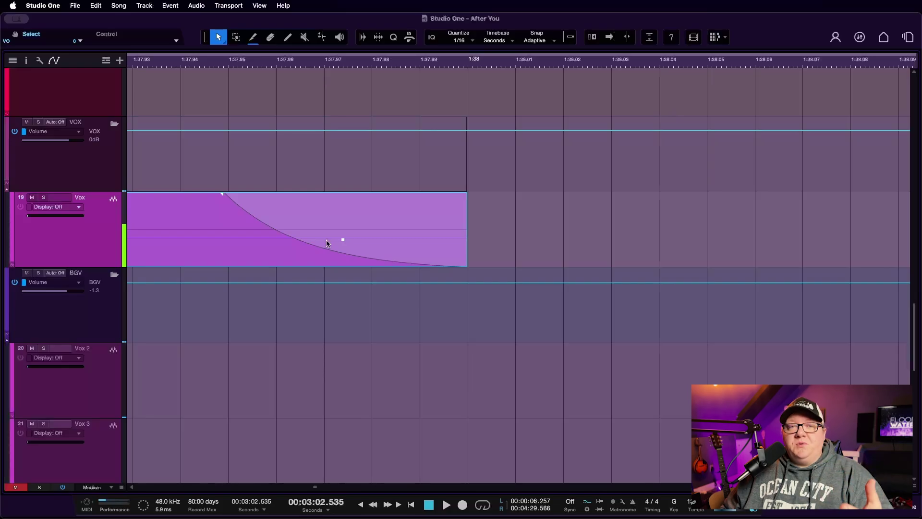
- Try a logarithmic curve on the Vox clip's fade-out at 1:38, ending with a linear one
drag(342, 242, 355, 218)
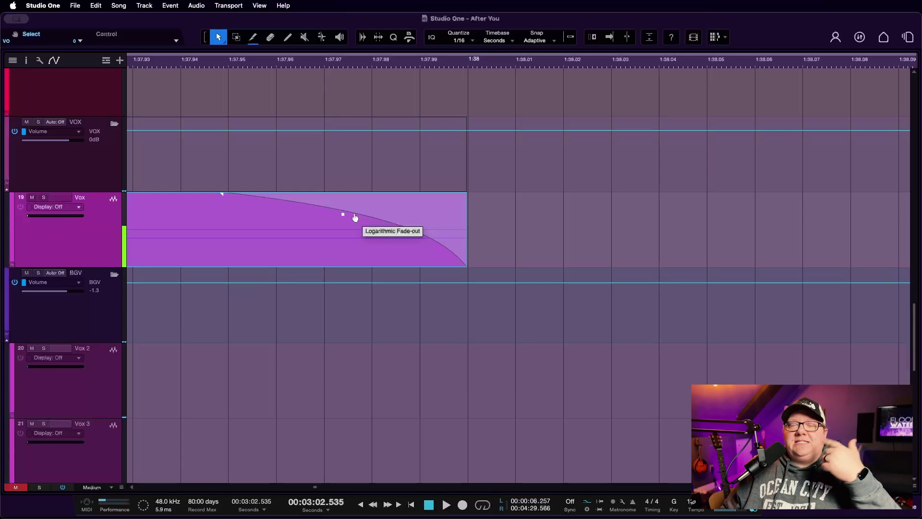
drag(355, 217, 341, 233)
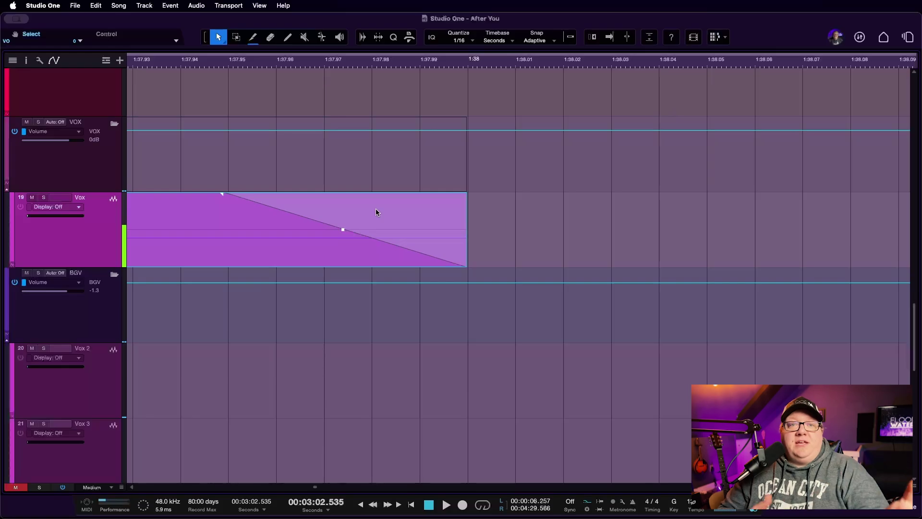
- Remove the fade-out from the end of the Slide Gtr 6(3) clip on the eBow 2 track
key(z)
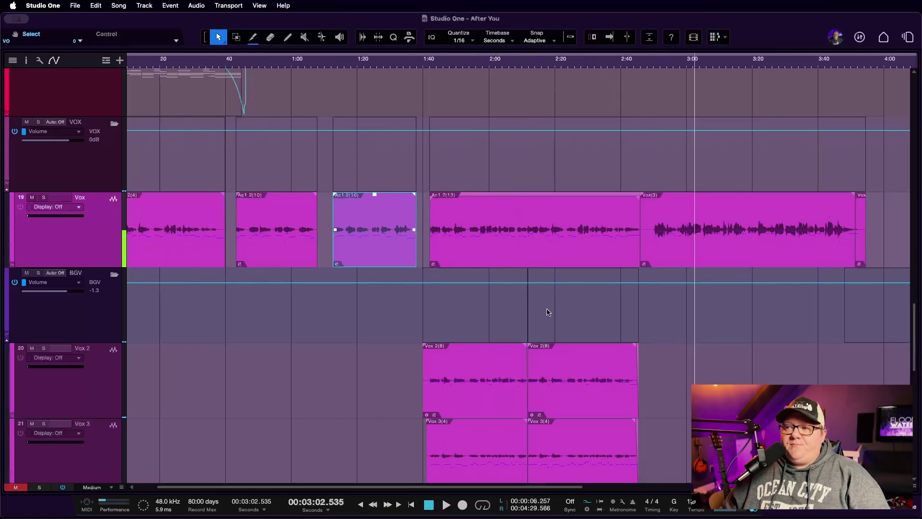
scroll(548, 311, down, 1)
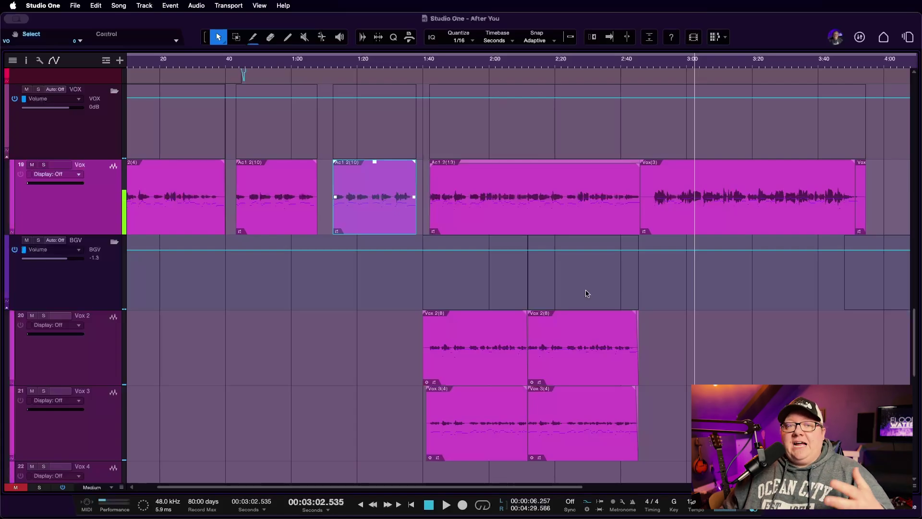
scroll(584, 292, right, 5)
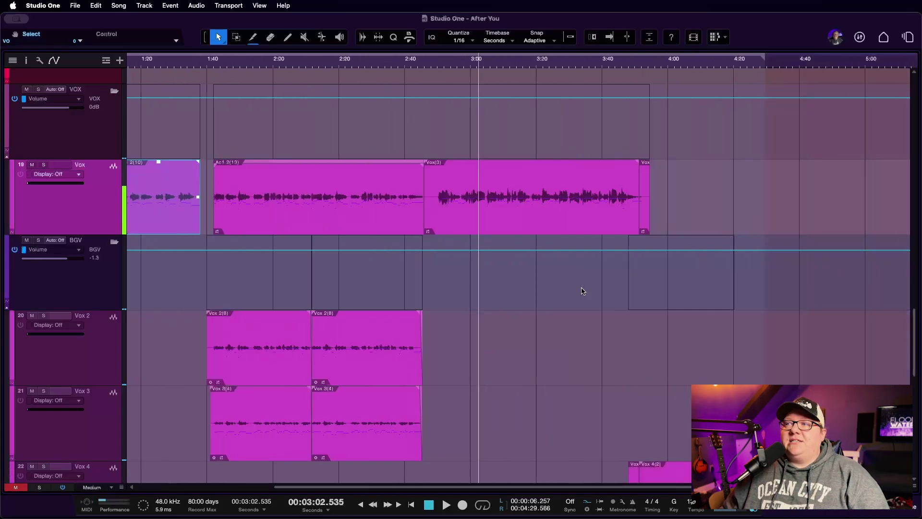
scroll(583, 291, right, 5)
scroll(585, 283, down, 3)
scroll(542, 277, down, 5)
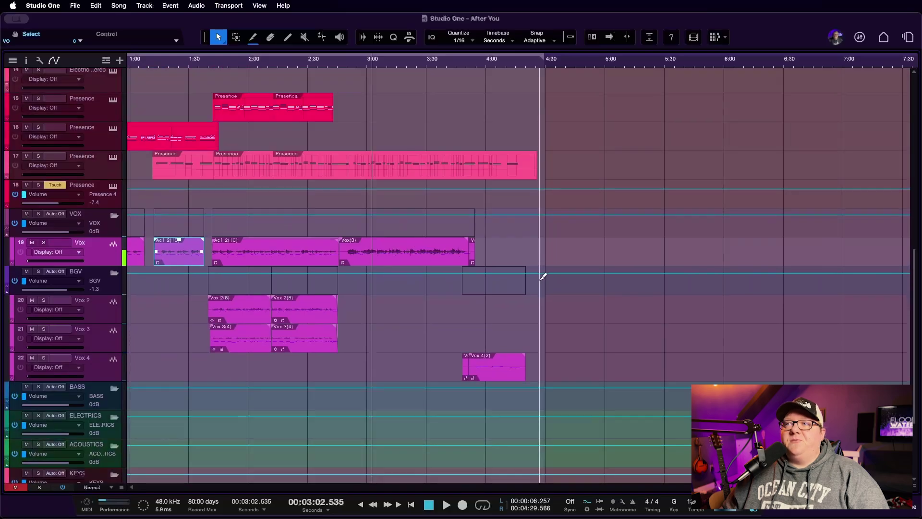
scroll(540, 273, up, 5)
scroll(538, 272, down, 3)
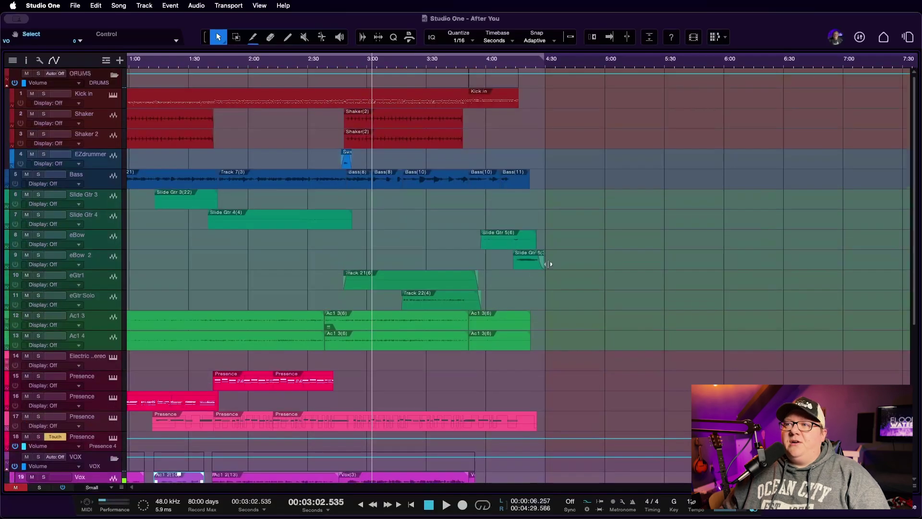
scroll(542, 263, up, 3)
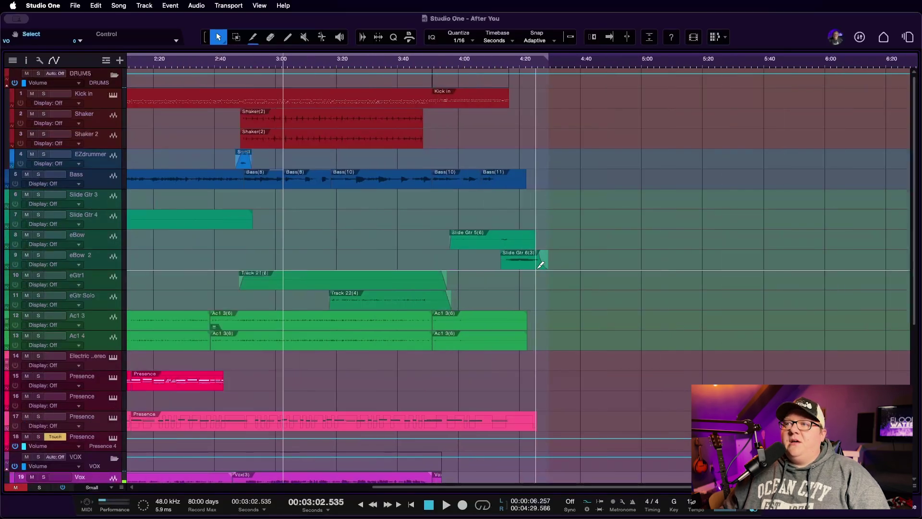
scroll(541, 263, up, 3)
scroll(540, 262, up, 2)
drag(540, 255, 557, 254)
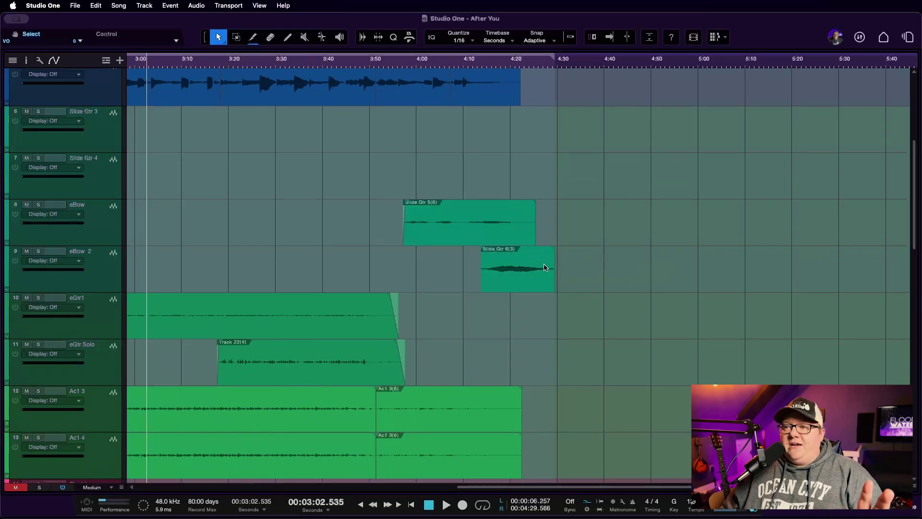
- Add fade-outs of about 10 s together to the final clips on the eBow, eBow 2, Ac1 3 and Ac1 4 tracks
scroll(545, 266, down, 1)
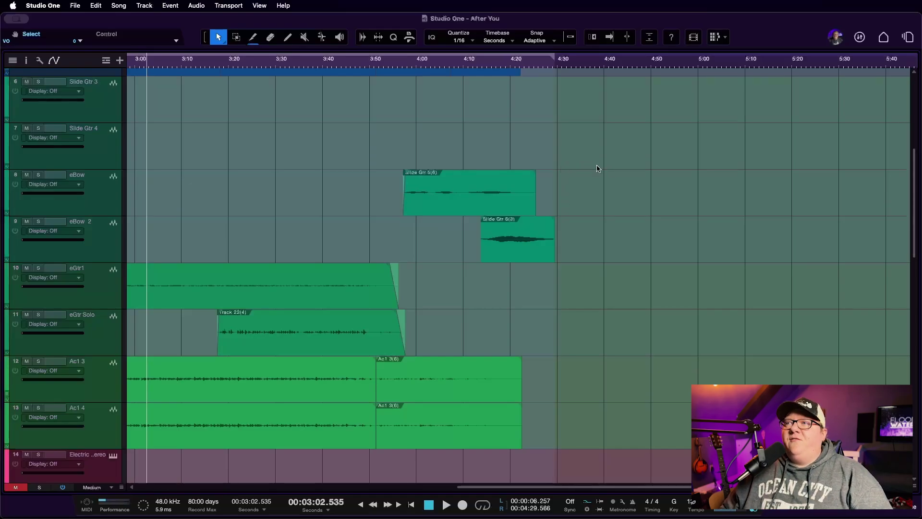
drag(617, 164, 417, 416)
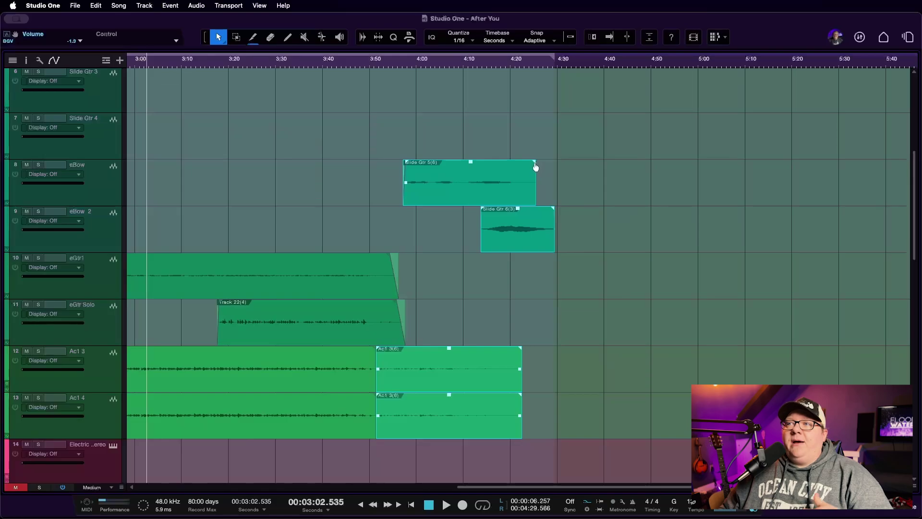
drag(534, 164, 487, 166)
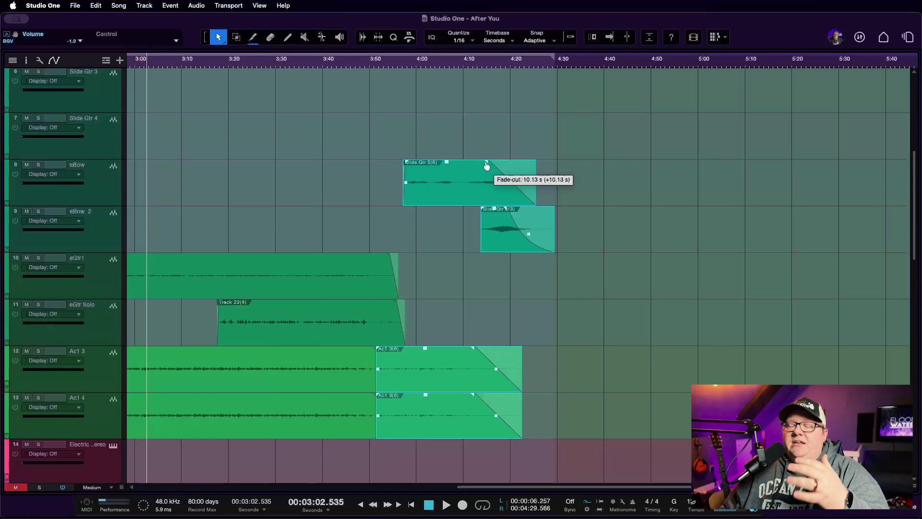
drag(486, 165, 489, 166)
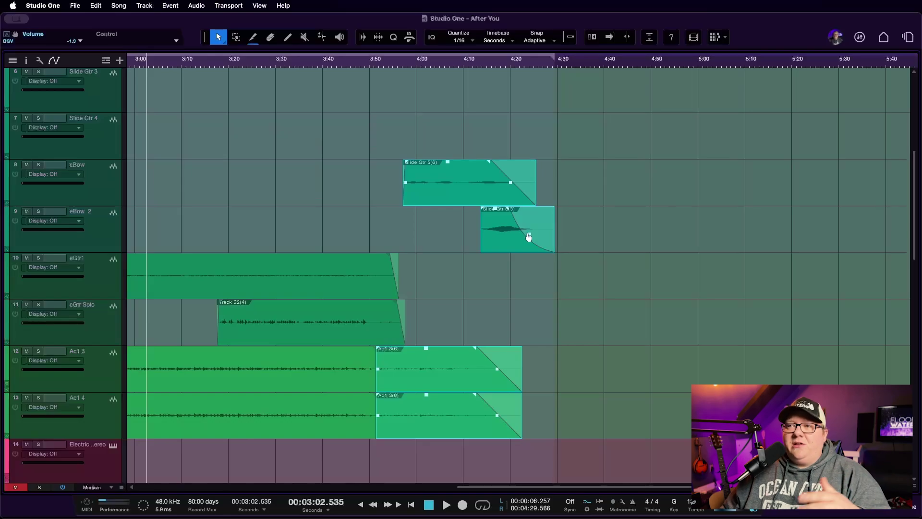
click(559, 186)
- Show the volume automation on Presence track 17, try editing it near the part's end, and hide it again
scroll(238, 317, down, 5)
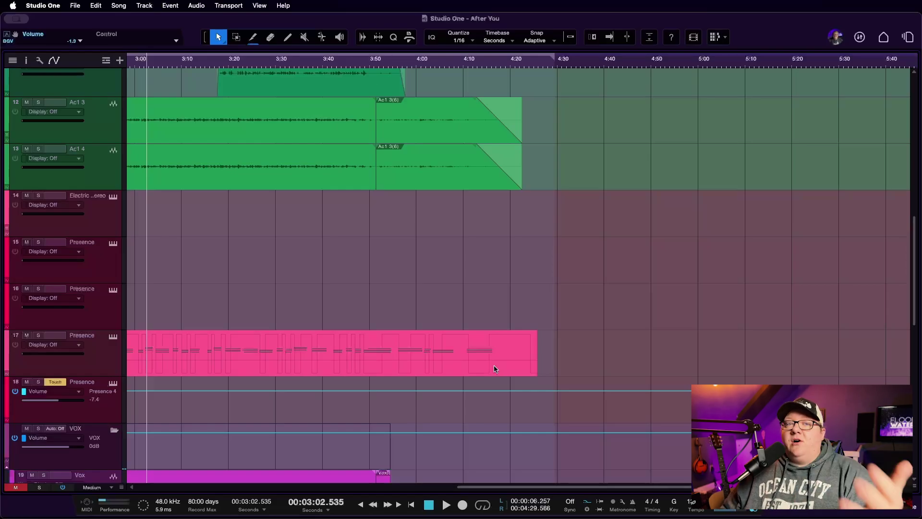
scroll(494, 369, down, 1)
key(a)
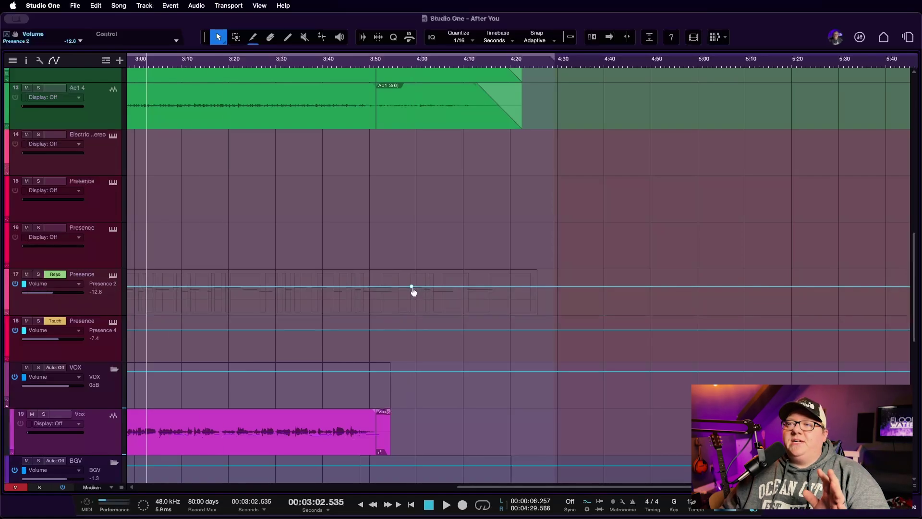
drag(534, 287, 540, 290)
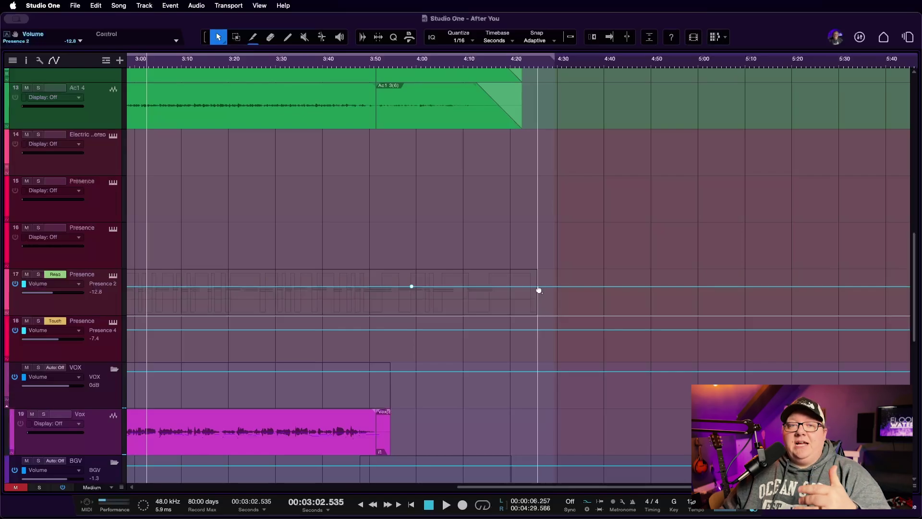
drag(539, 291, 539, 291)
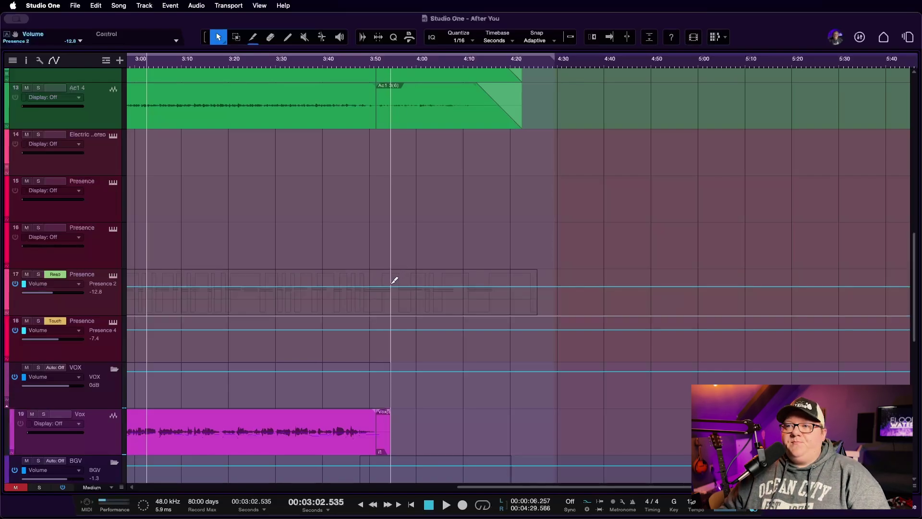
click(56, 284)
click(57, 292)
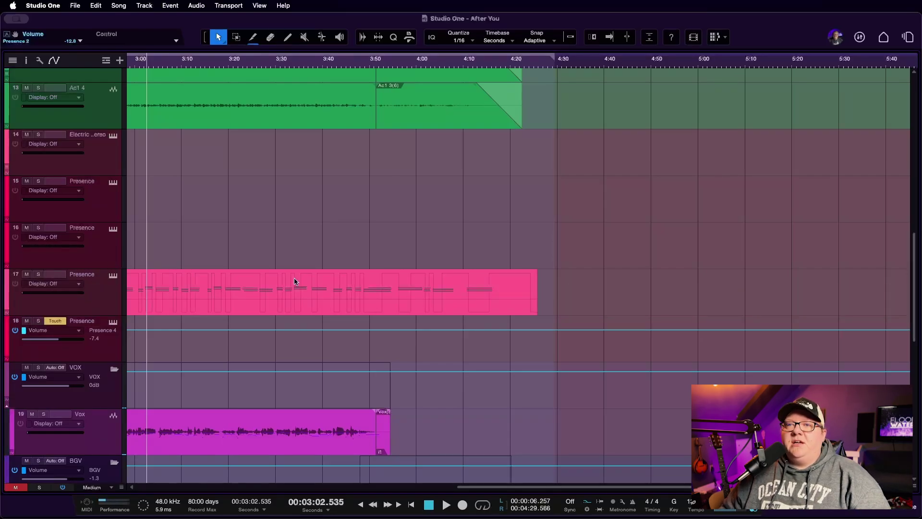
- Bounce the last instrument part on Presence track 17 to a new audio track and try a fade-out at its end
scroll(302, 281, left, 6)
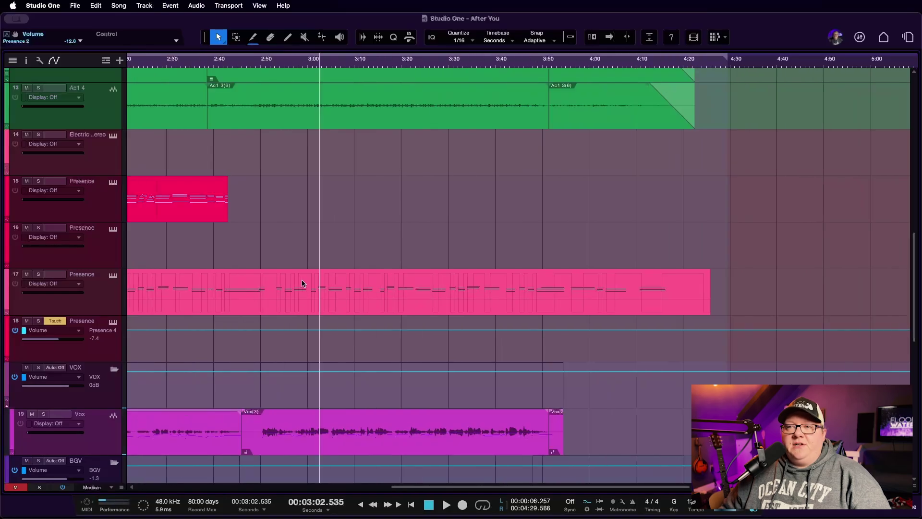
scroll(301, 281, left, 3)
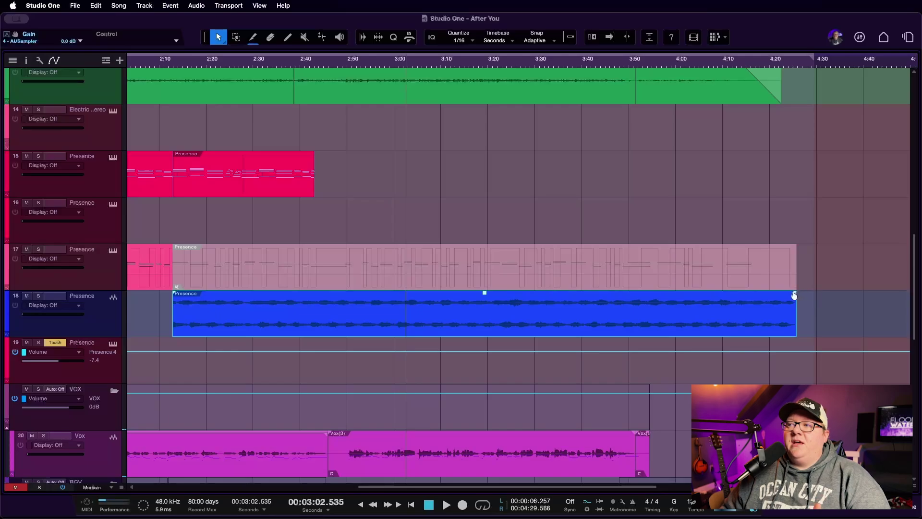
mouse_move(795, 296)
mouse_down()
mouse_move(529, 294)
mouse_move(796, 298)
mouse_up()
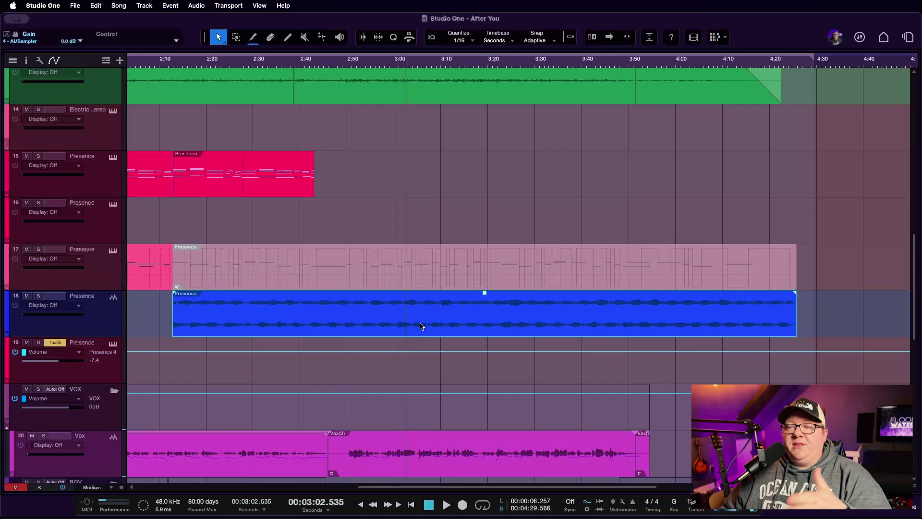